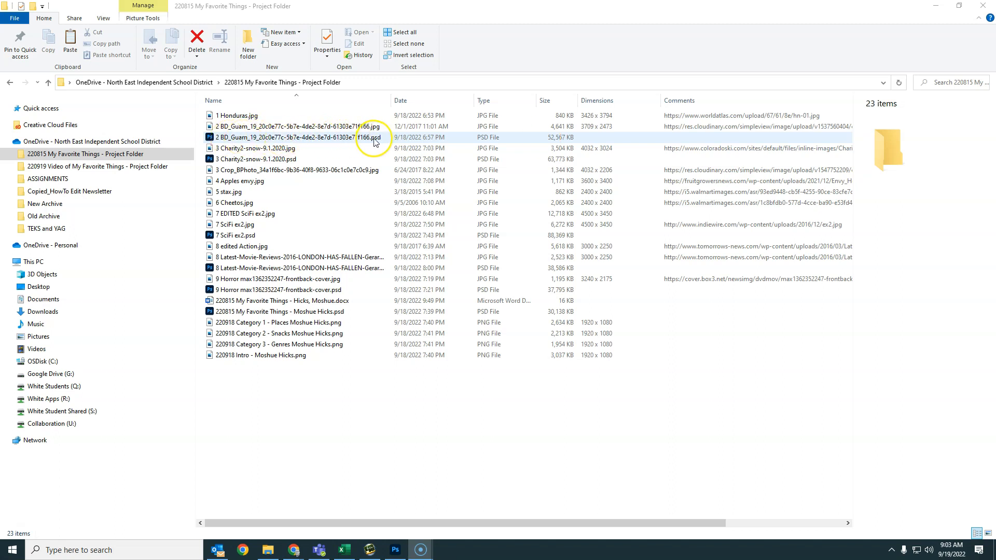
click(371, 130)
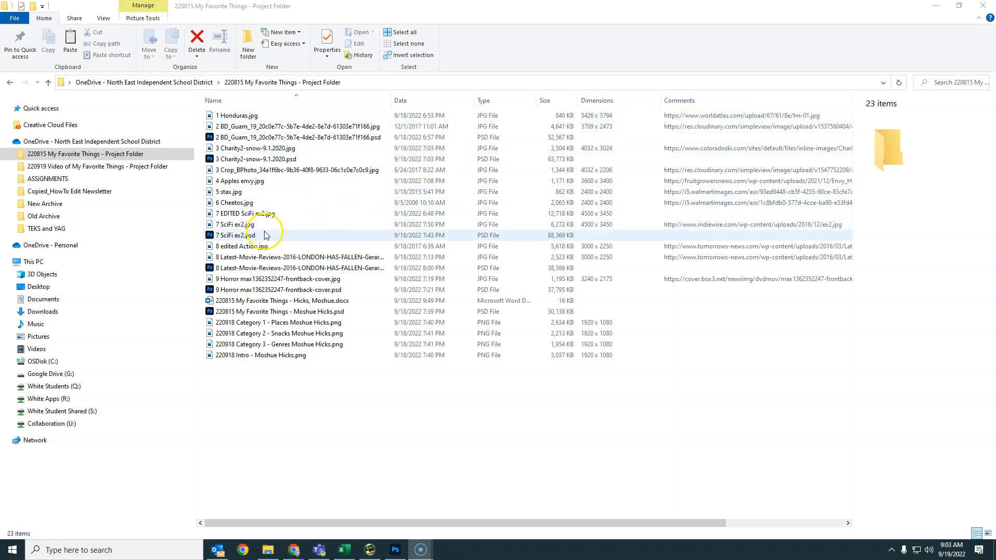
click(242, 249)
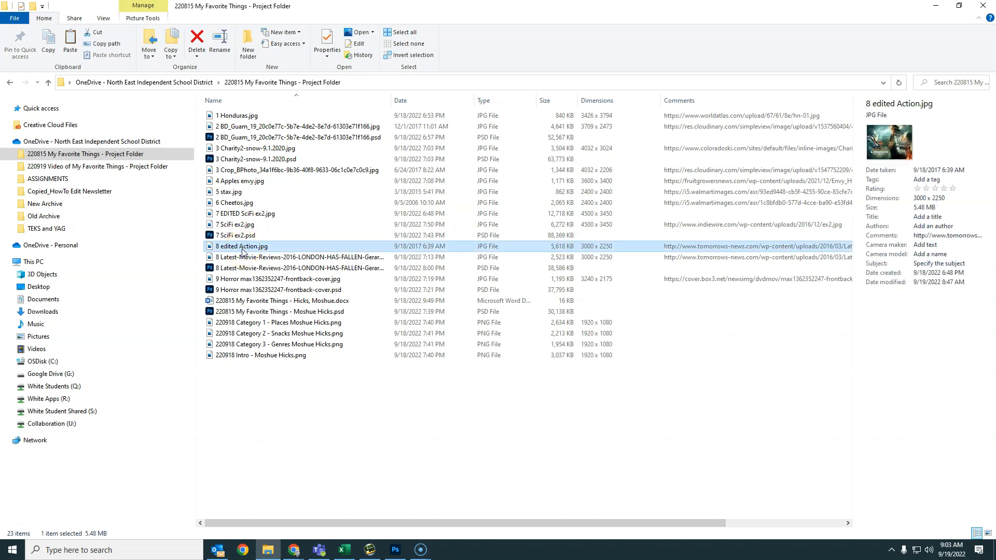
click(243, 259)
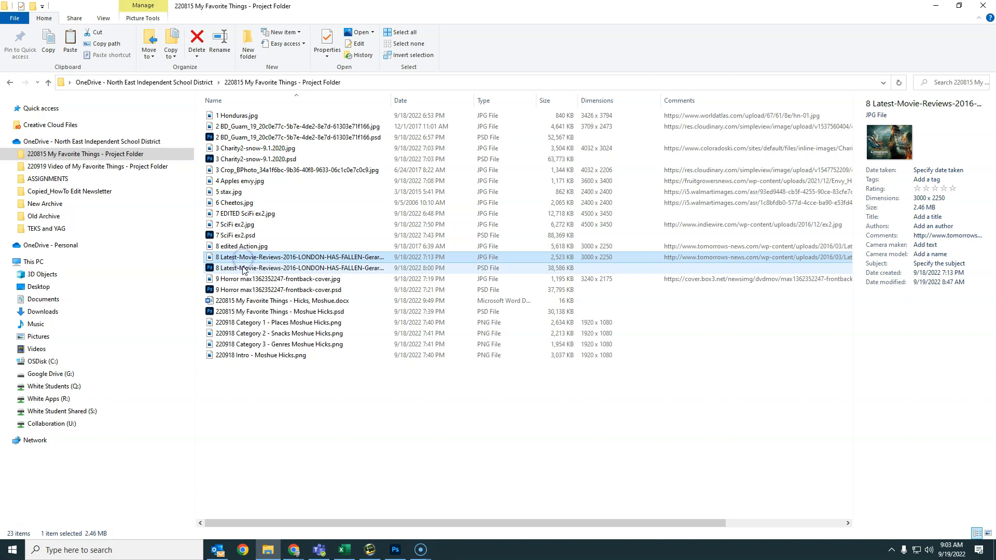
click(244, 270)
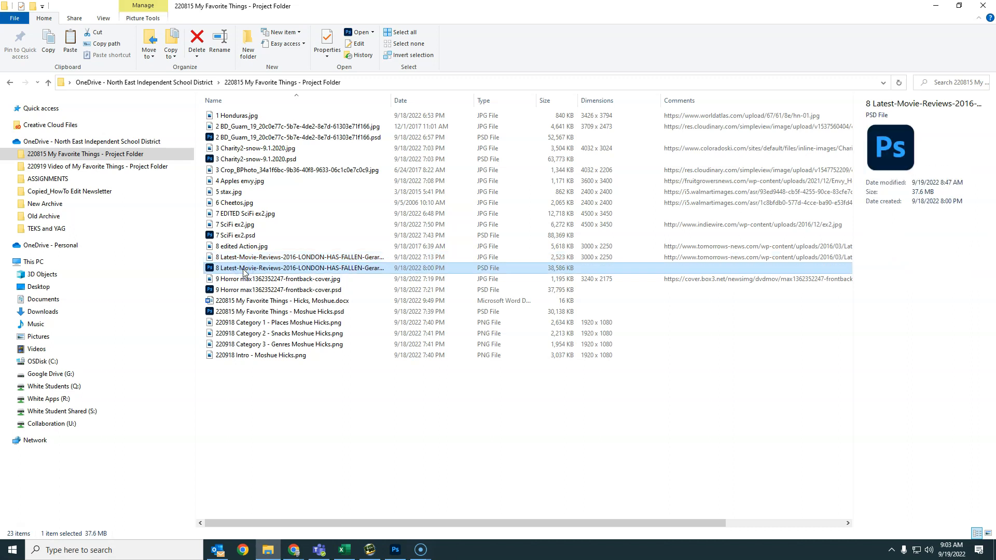
Rename the file 8 edited Action.jpg to 8 EDITED Action.jpg.
click(235, 247)
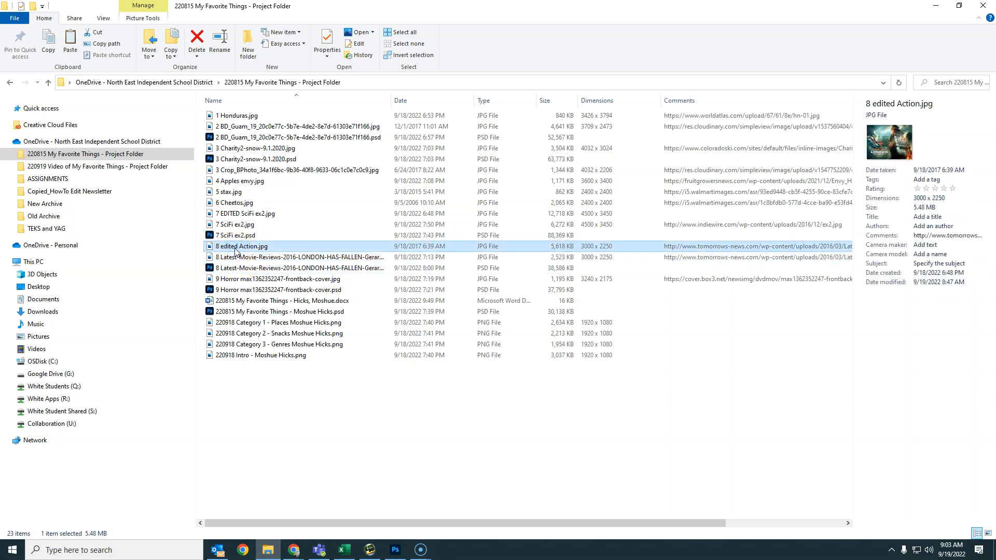
click(235, 249)
click(237, 246)
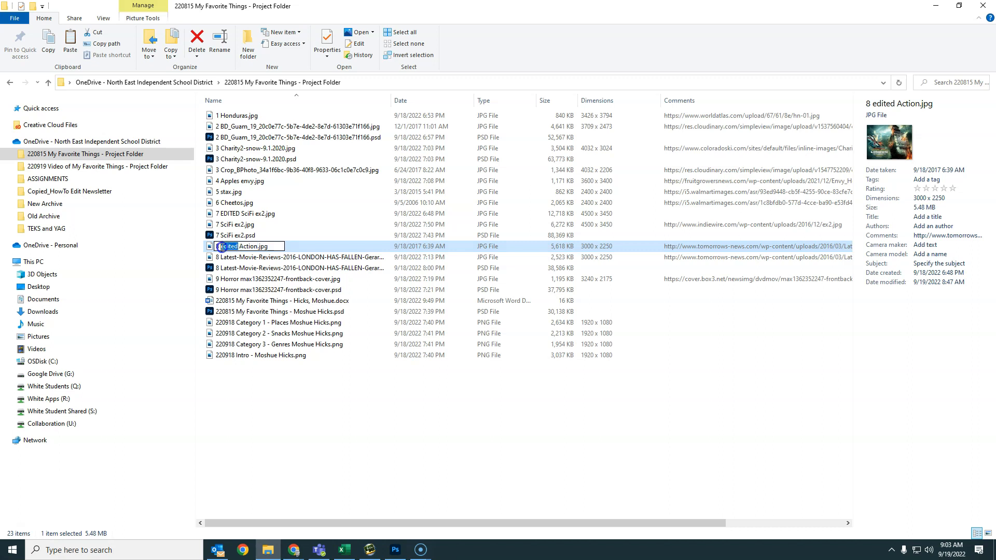
text(EDITED)
key(Return)
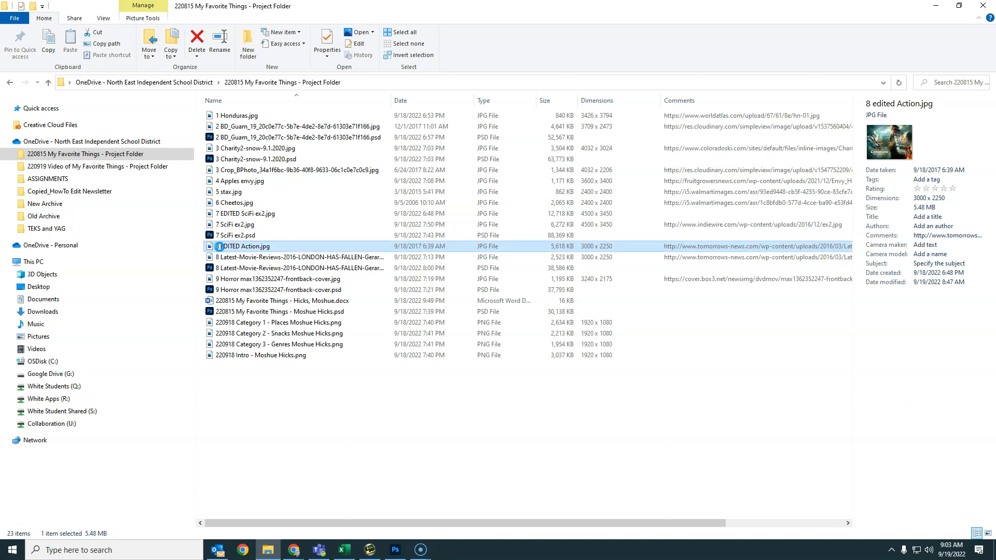
Open the 2 BD_Guam PSD in Photoshop and toggle its Vibrance and Levels layers off and on to compare the edit.
double_click(276, 138)
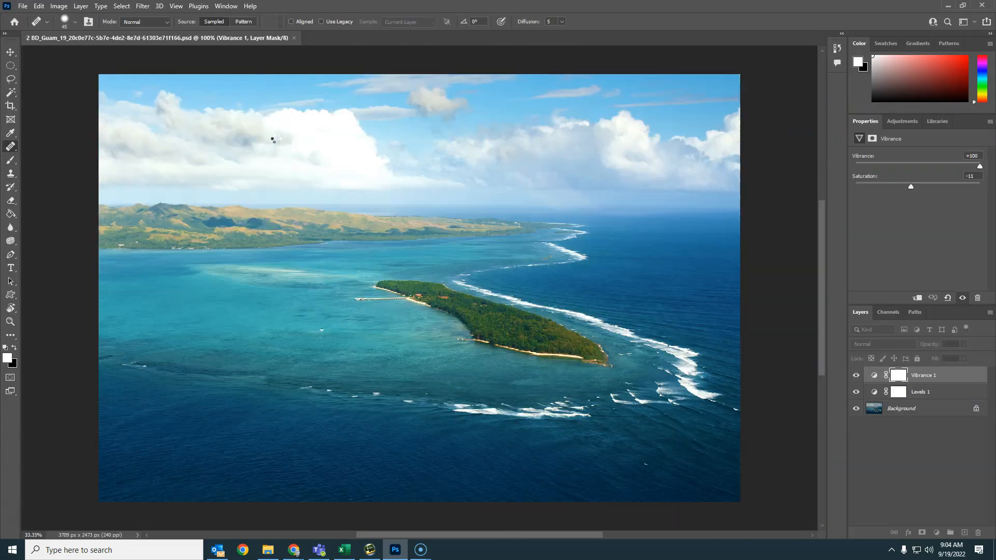
click(857, 377)
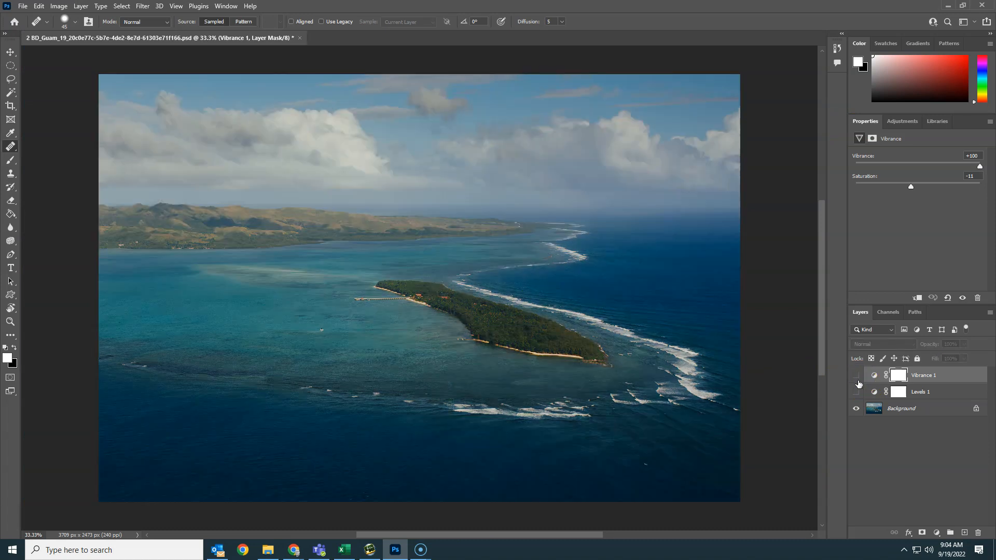
click(856, 375)
click(857, 391)
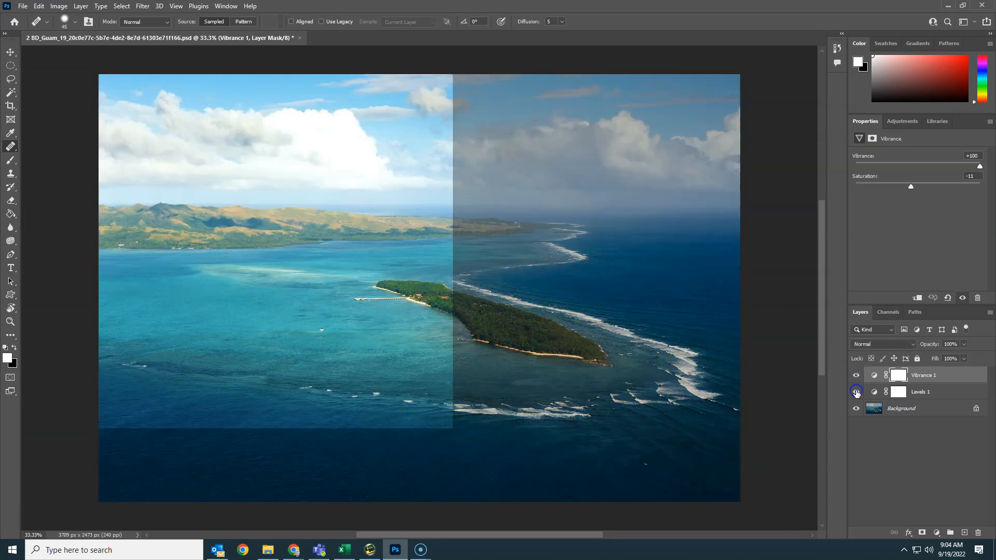
Set up an Export As of the Guam image in JPG format with Excellent quality.
click(23, 8)
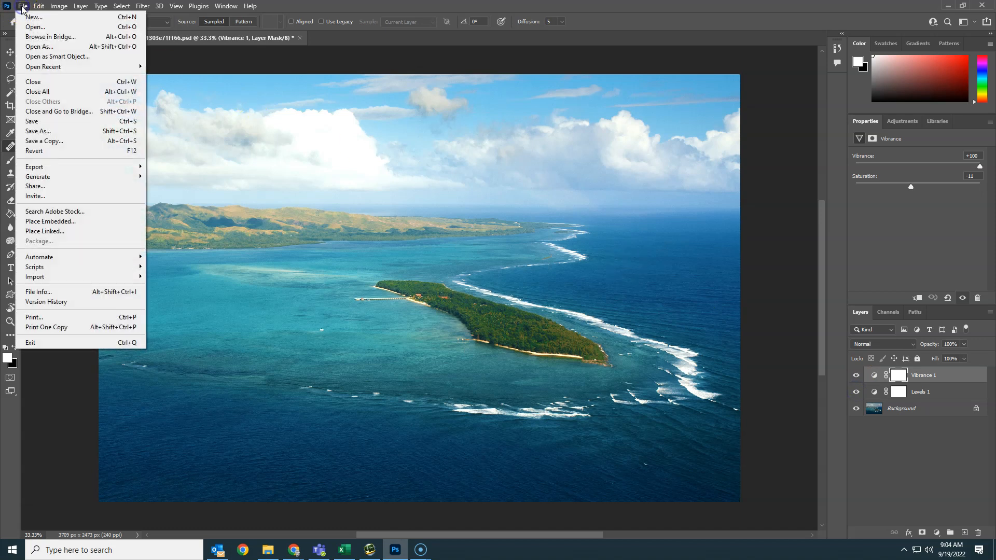
click(74, 168)
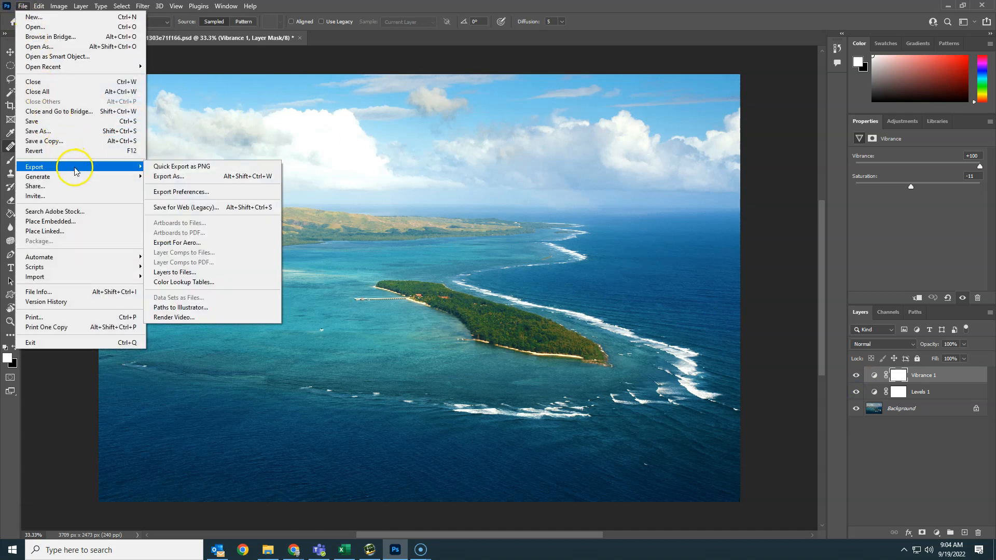
click(199, 180)
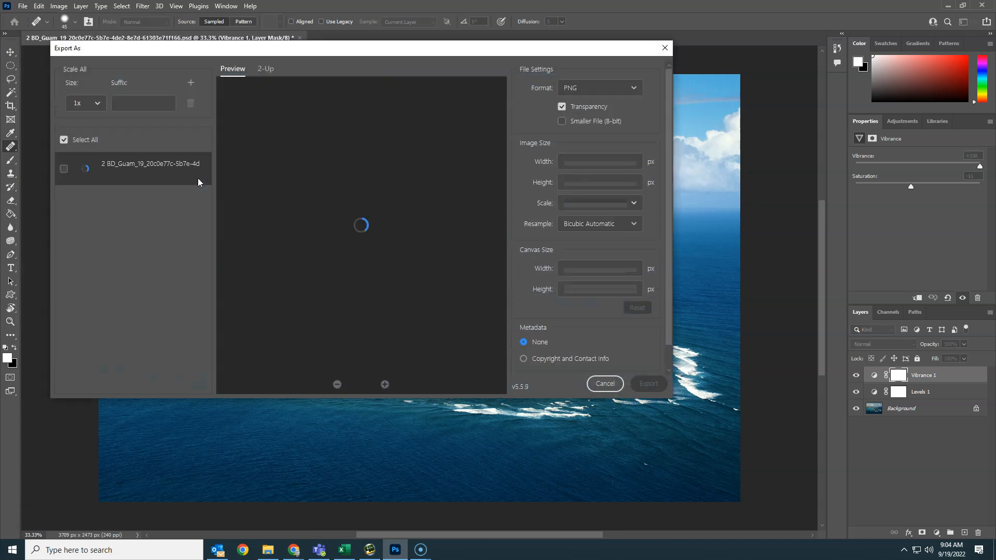
click(612, 91)
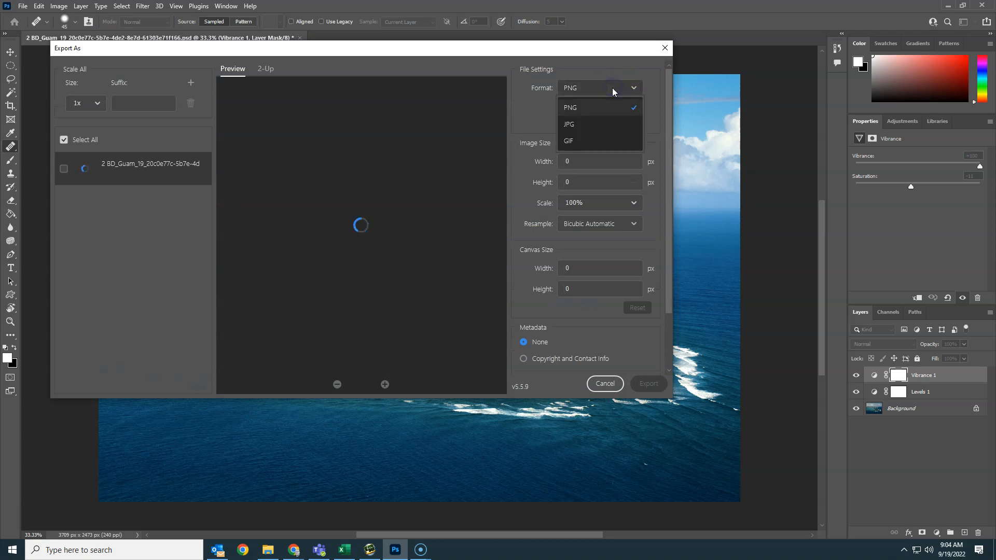
click(573, 126)
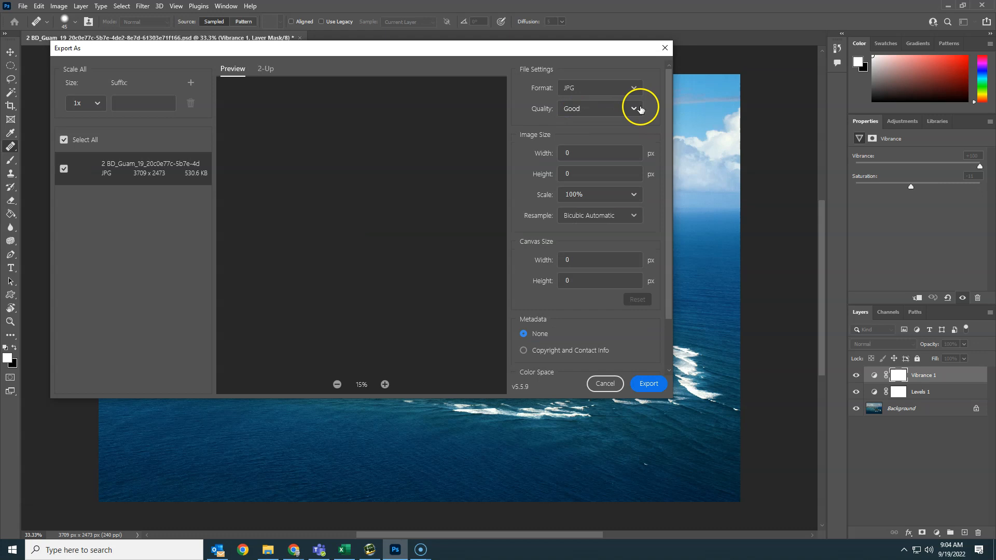
click(634, 109)
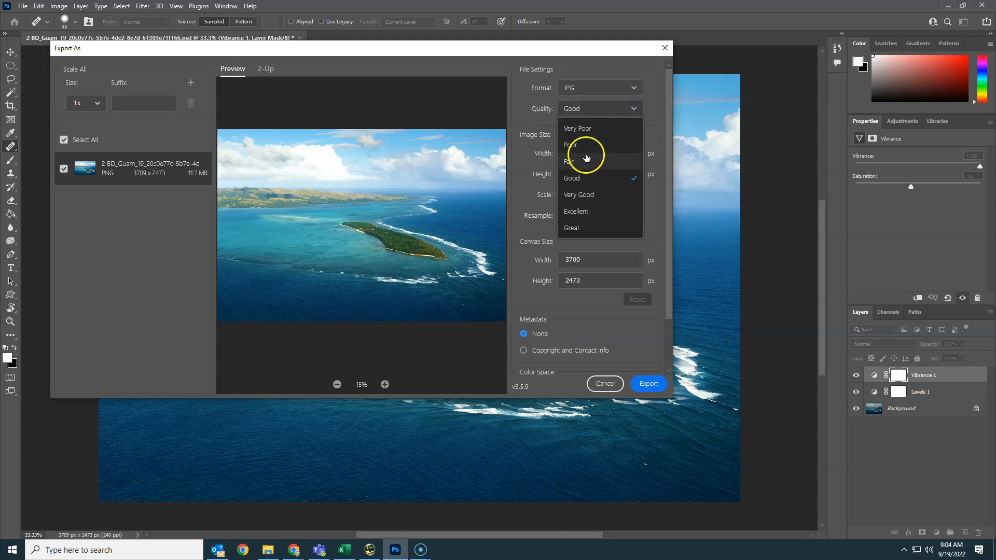
click(578, 195)
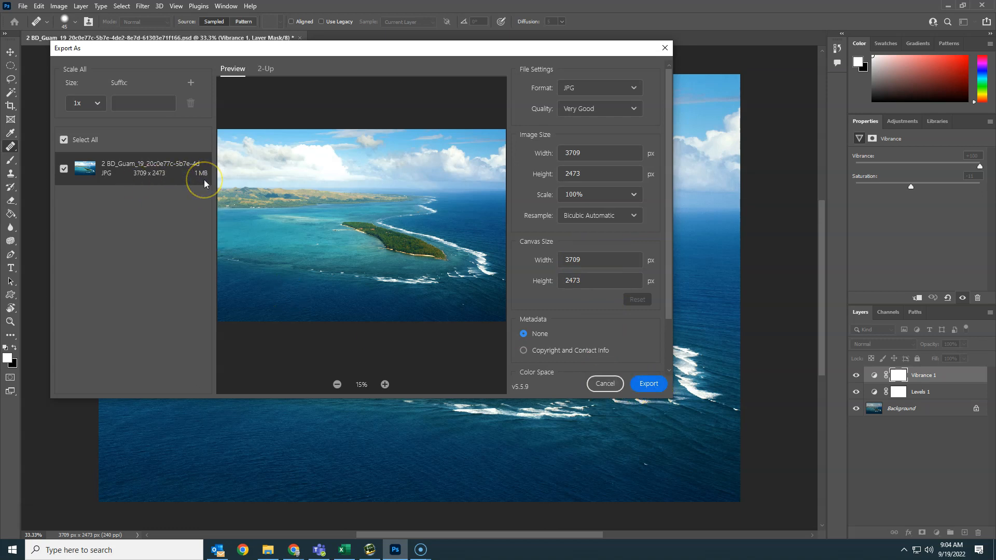
click(634, 109)
click(581, 213)
Export the image into 220815 My Favorite Things - Project Folder as 2 EDITED BD_Guam_19_20c0e77c-5b7e-4de2-8e7d-61303e71f166.jpg.
click(650, 384)
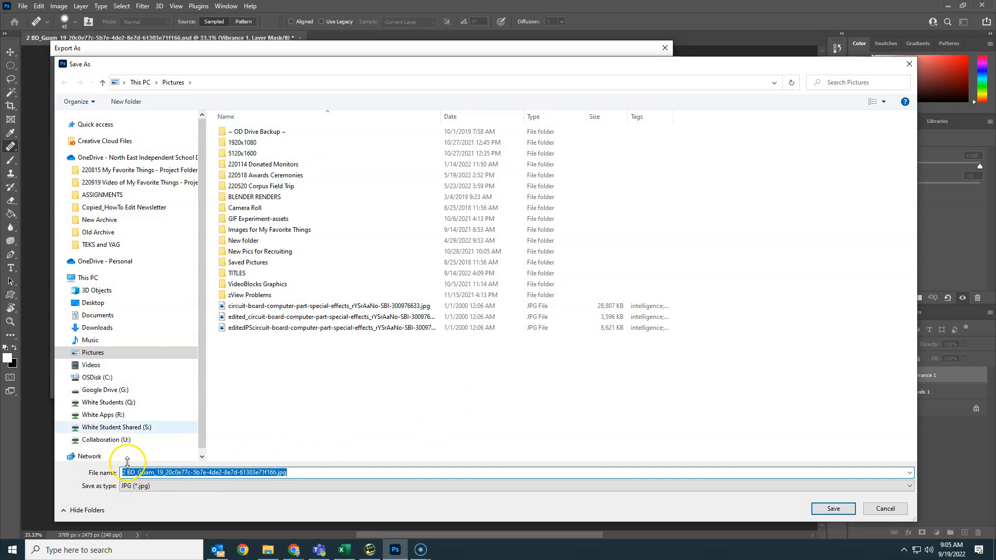
click(106, 174)
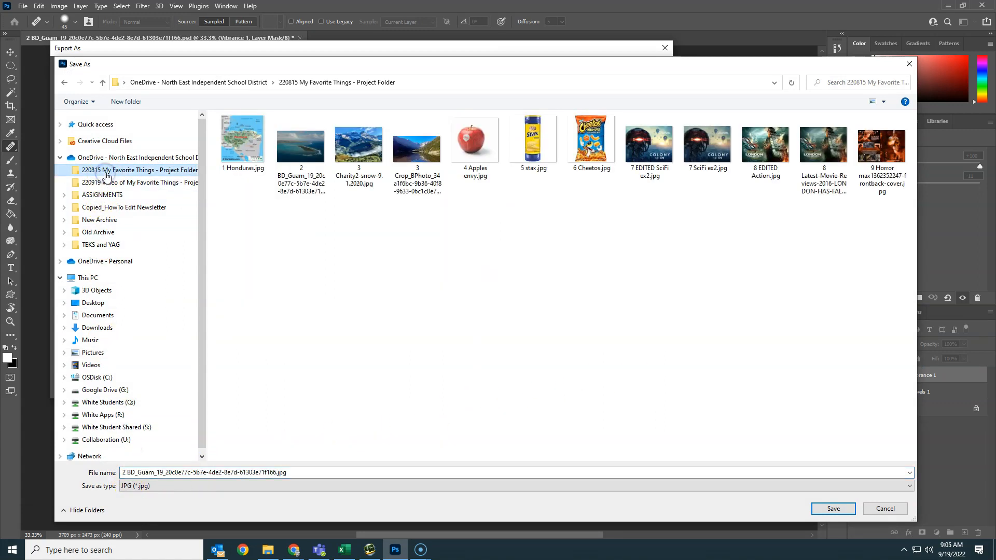
click(127, 471)
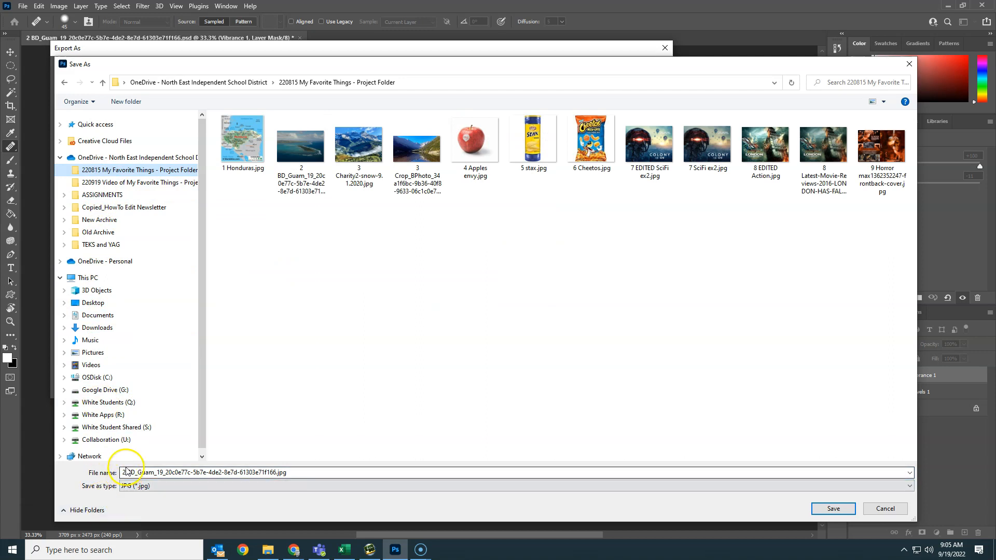
triple_click(127, 472)
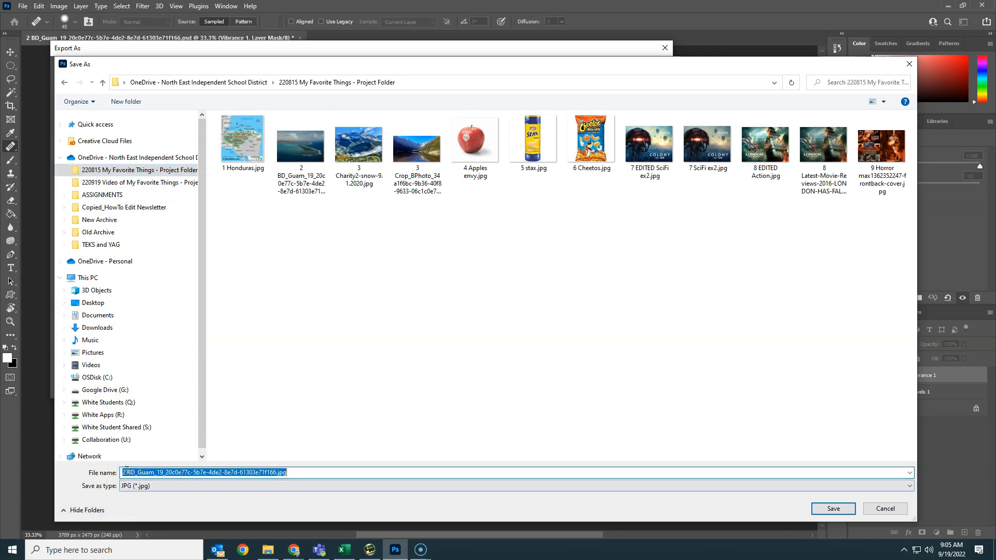
click(128, 471)
text(EDITED)
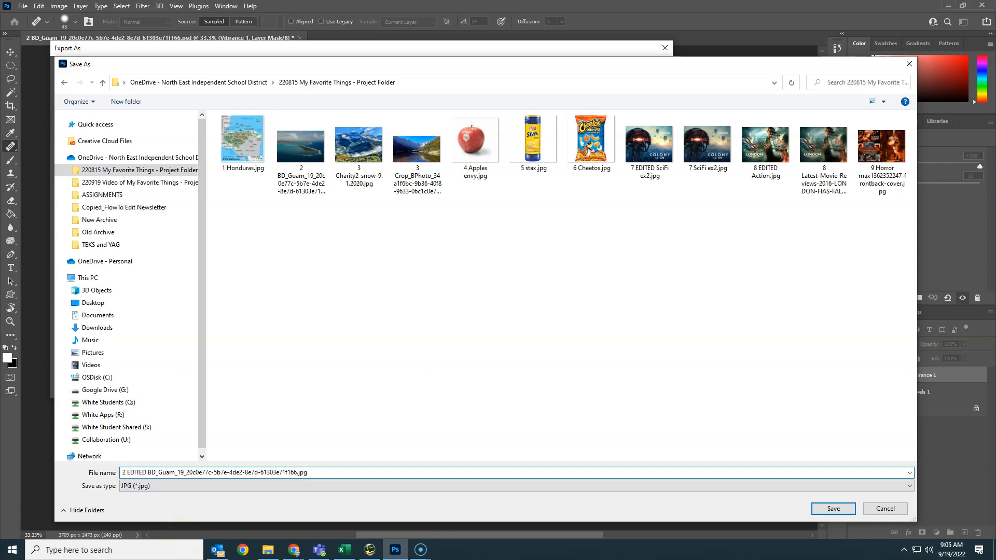
key(Return)
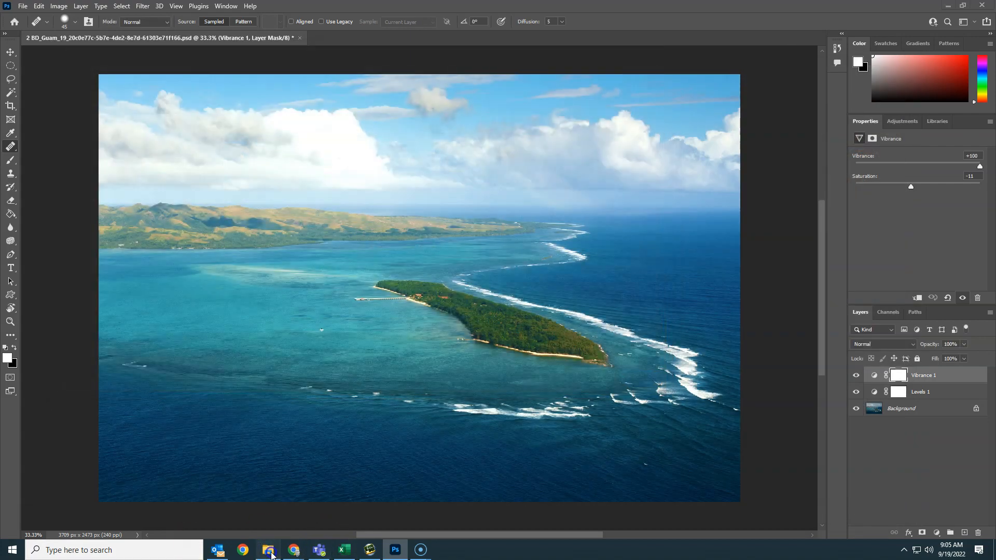
Switch to File Explorer, re-sort the project folder by ascending name and select the exported 2 EDITED BD_Guam JPG.
click(267, 549)
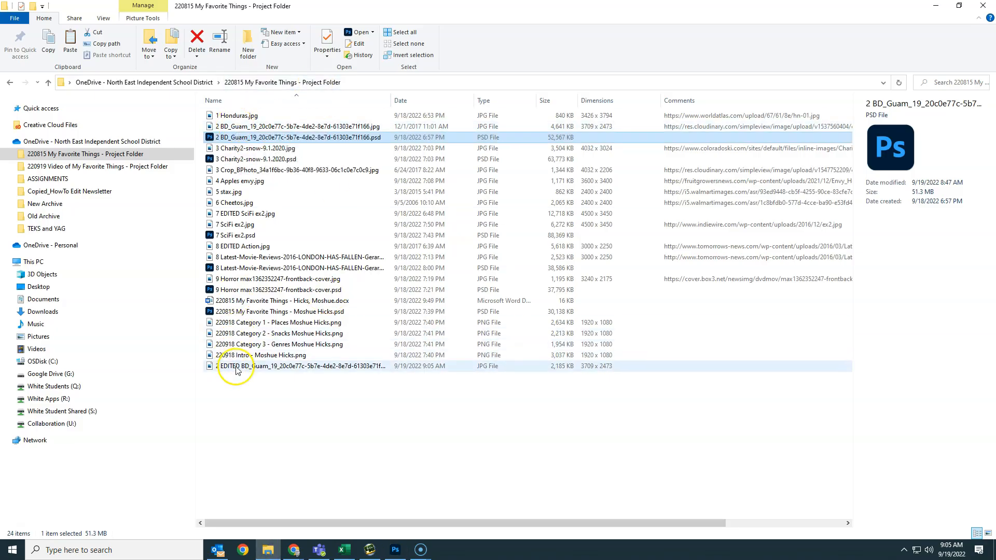
click(240, 101)
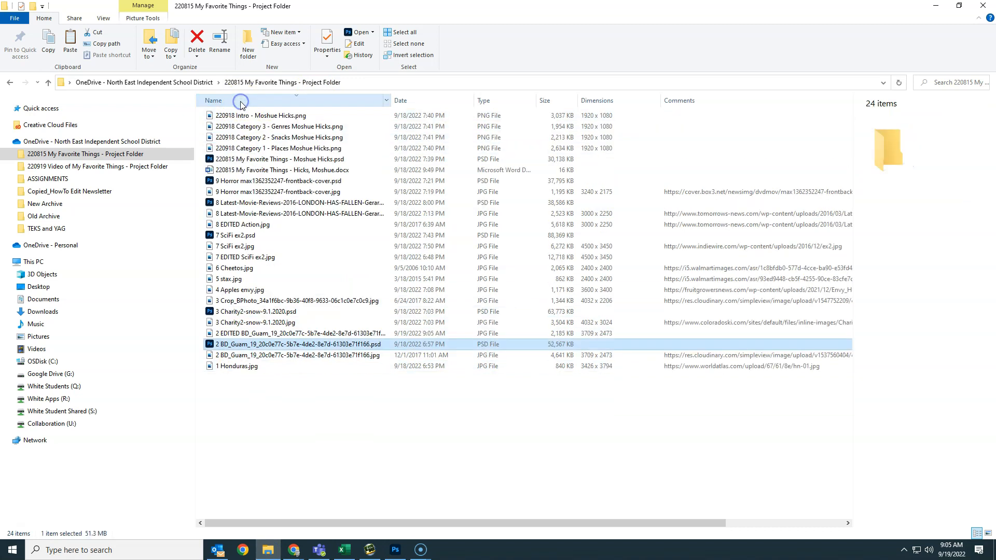
click(240, 101)
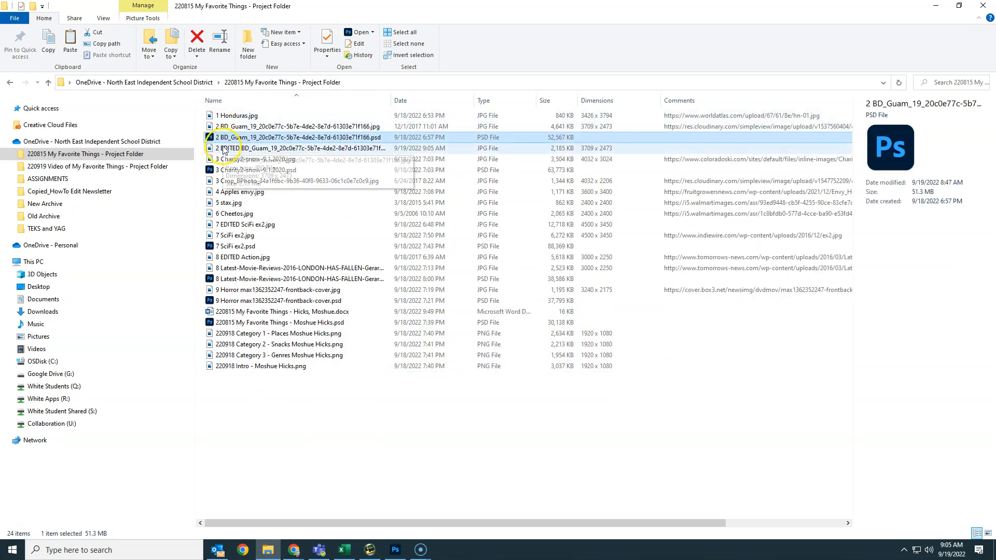
click(259, 148)
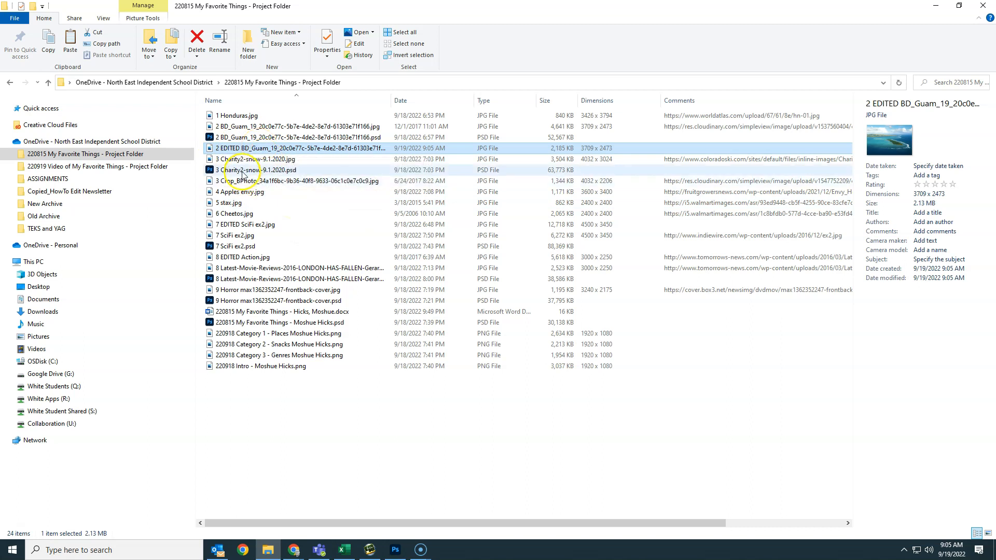
Open 3 Charity2-snow-9.1.2020.psd in Photoshop and toggle its Vibrance and Levels layers off and on to compare the edit.
double_click(241, 173)
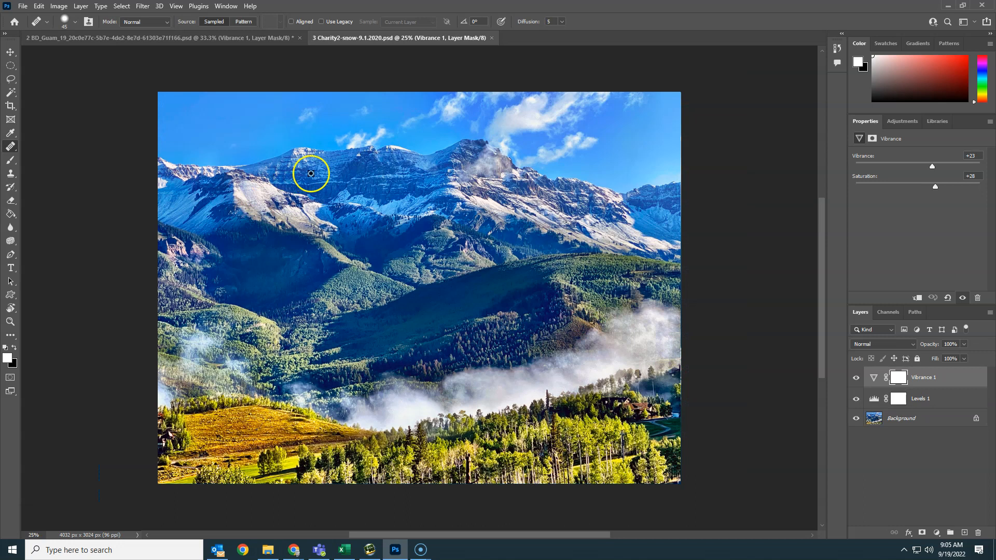
click(858, 377)
click(861, 403)
click(855, 377)
click(856, 398)
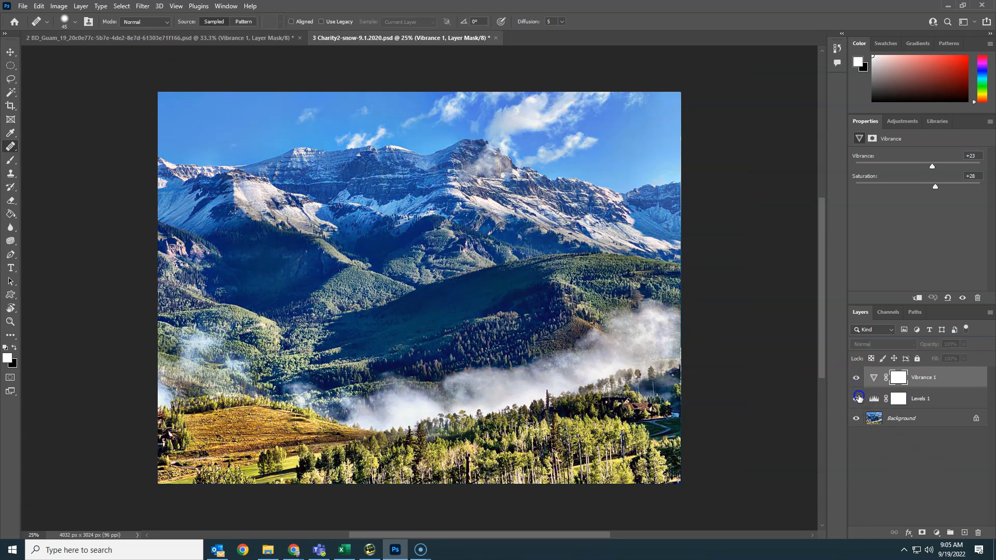
Set up an Export As of the Charity2-snow image in JPG format with Very Good quality.
click(22, 6)
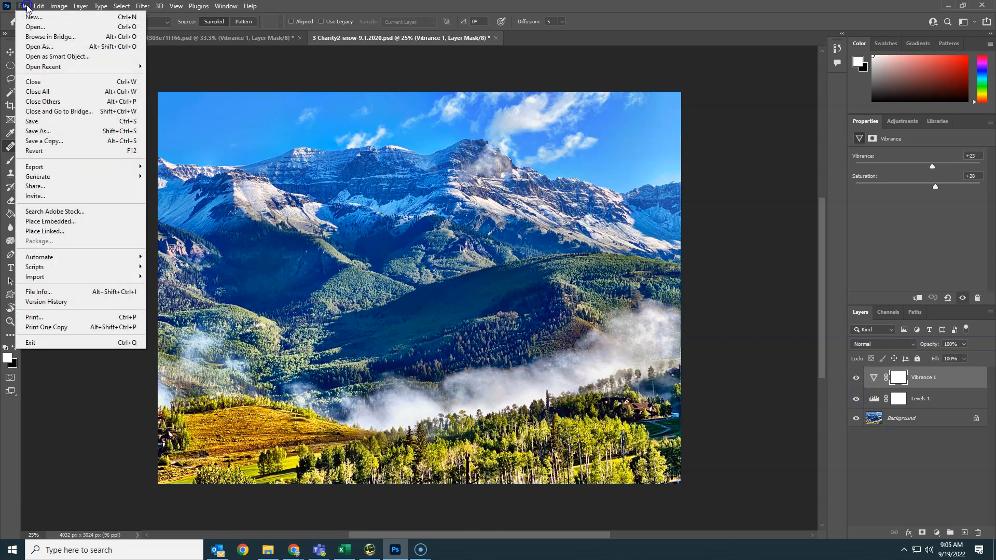
mouse_move(60, 174)
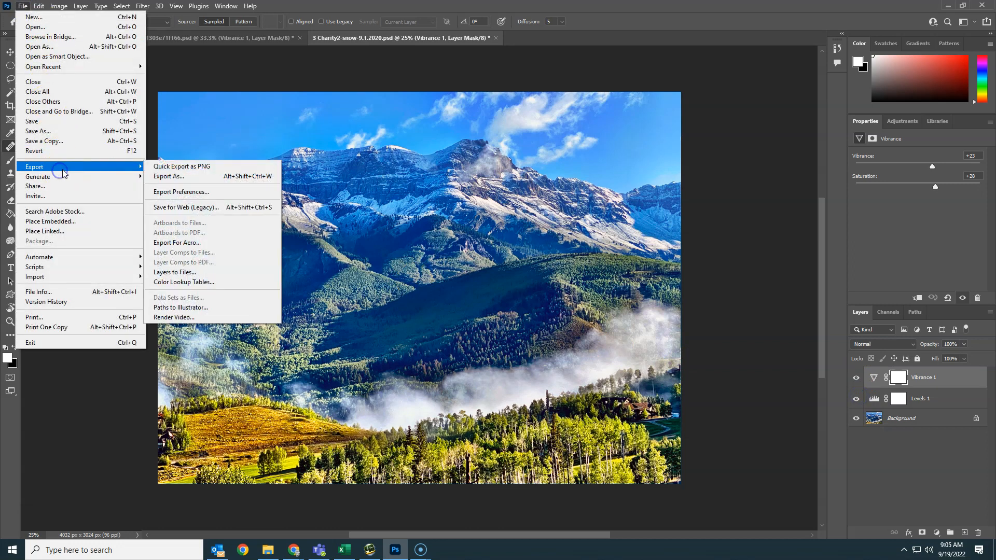
click(177, 176)
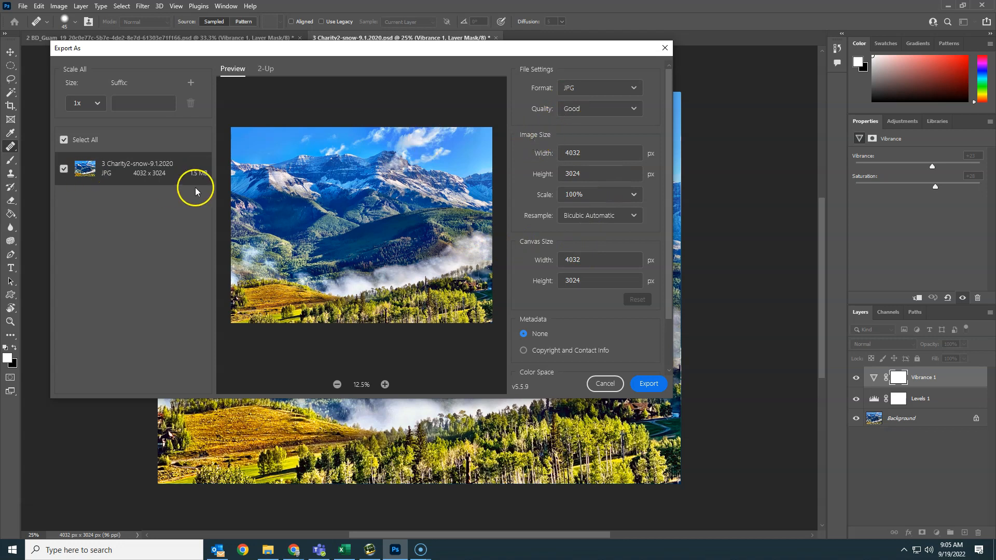
click(601, 109)
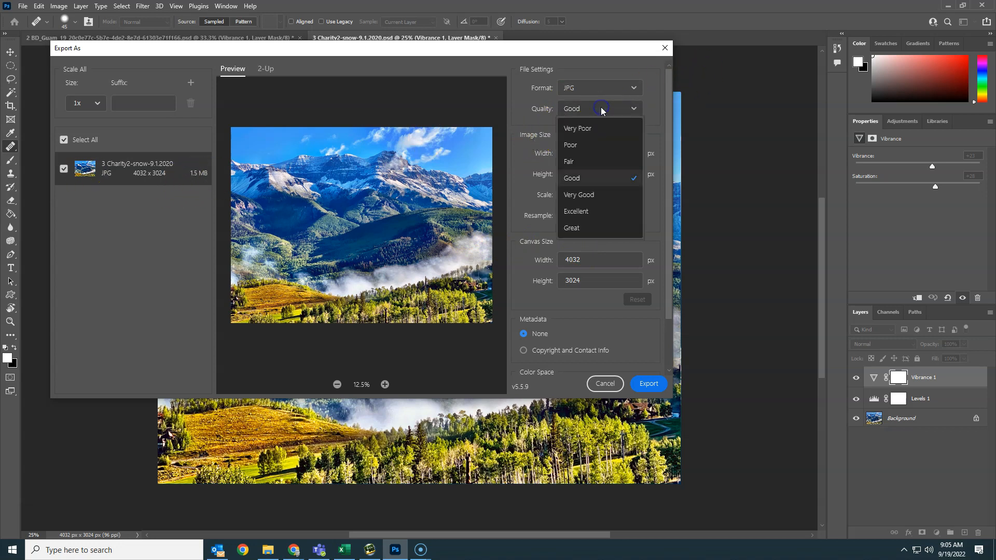
click(581, 199)
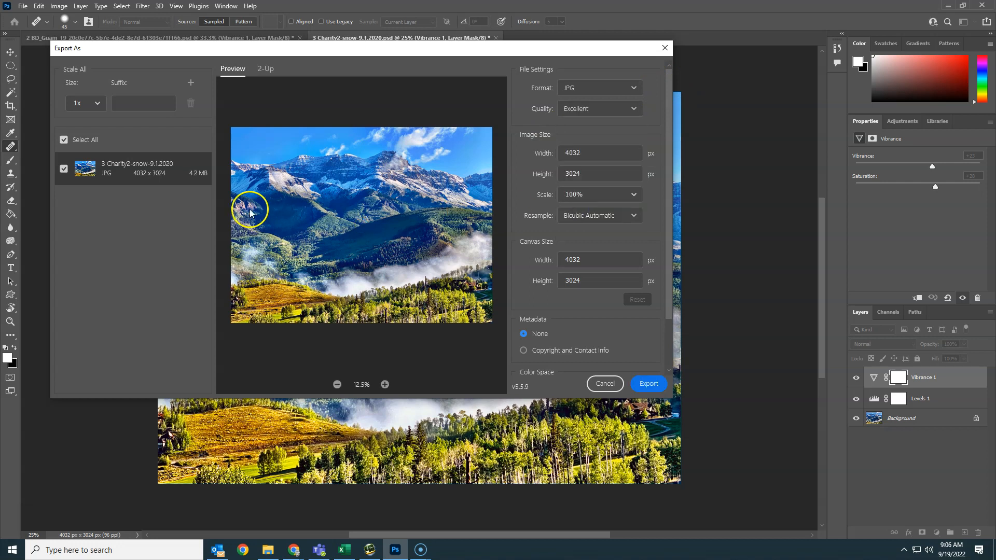
click(583, 108)
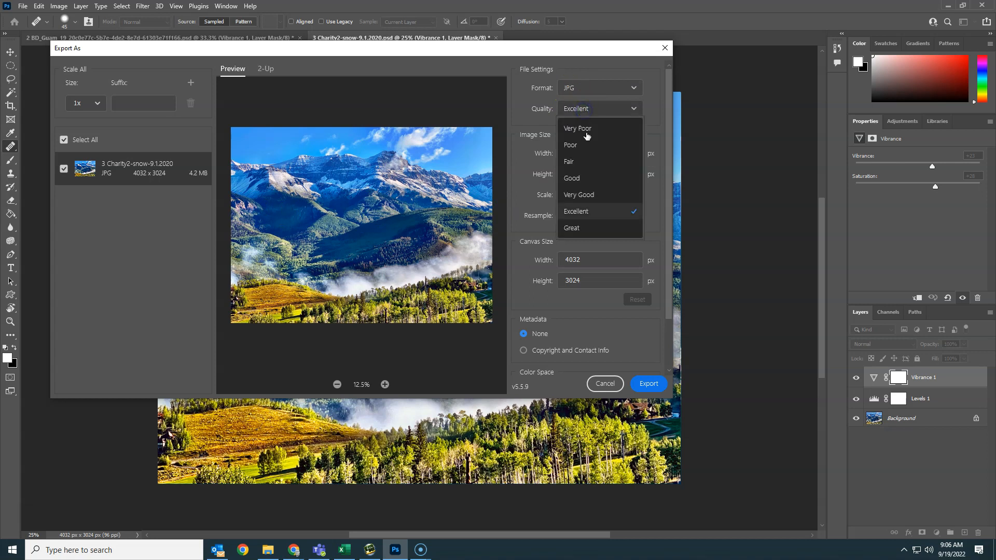
click(585, 196)
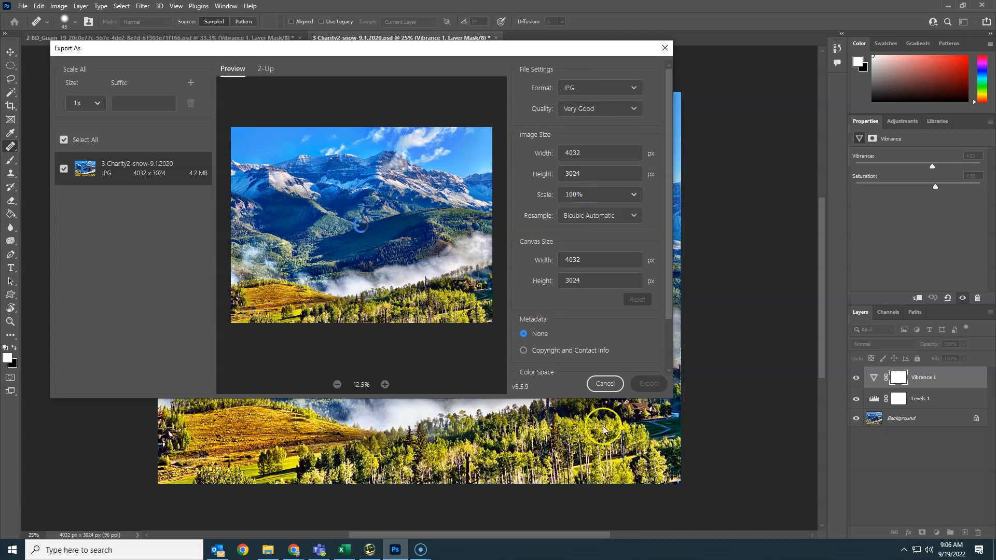
Export the image into 220815 My Favorite Things - Project Folder as 3 EDITED Charity2-snow-9.1.2020.jpg.
click(644, 388)
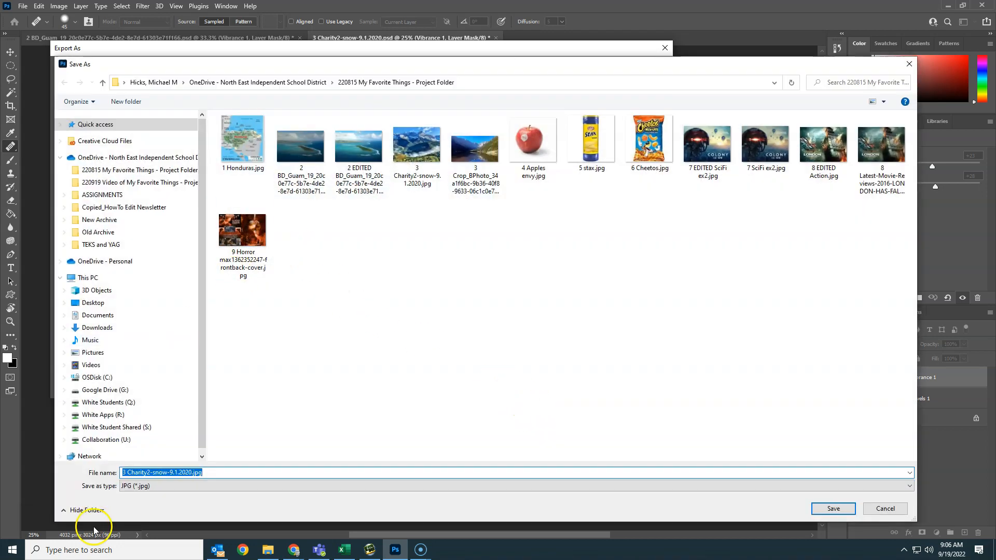
click(128, 471)
text(EDITED)
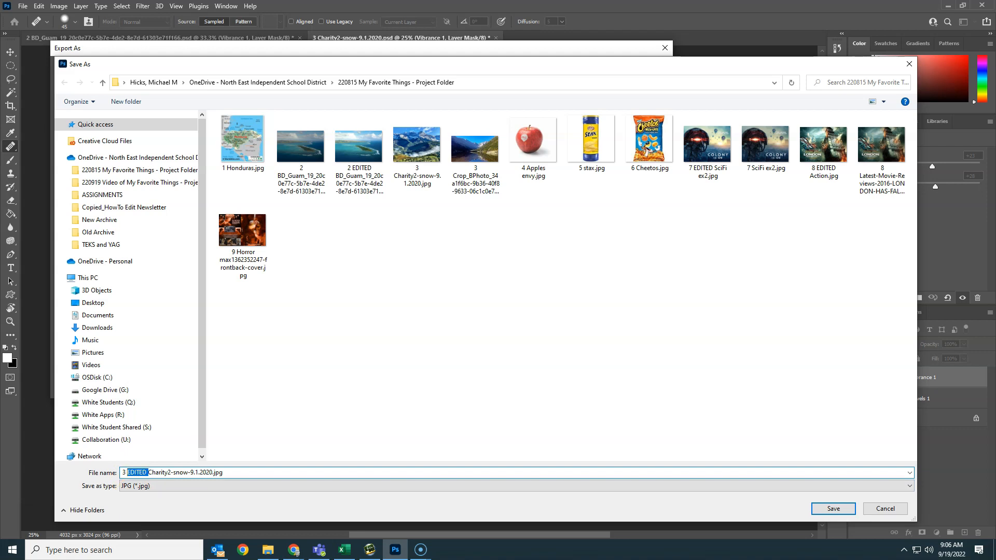
click(831, 510)
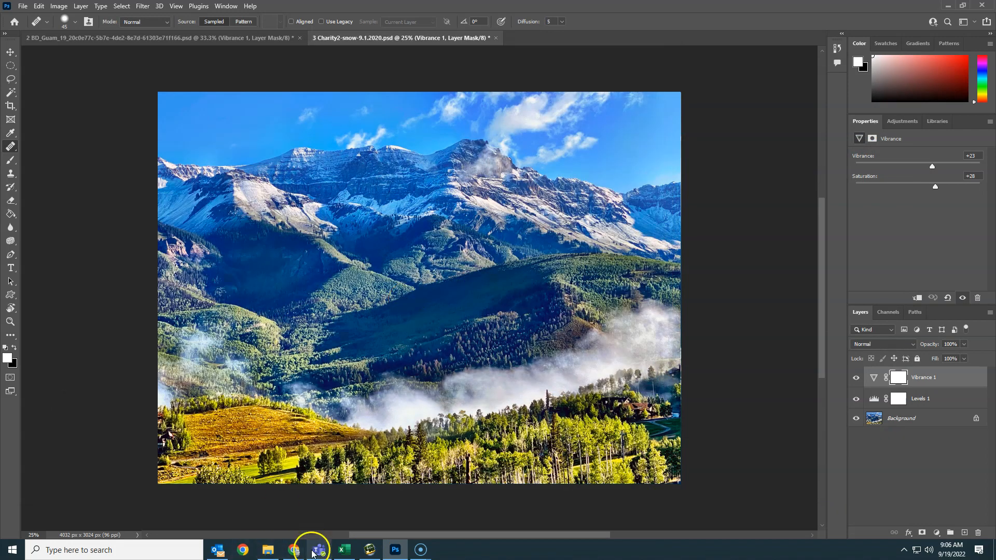
Switch to File Explorer and look over the 7 SciFi ex2 and 8 Latest-Movie-Reviews PSD files in the project folder.
click(267, 550)
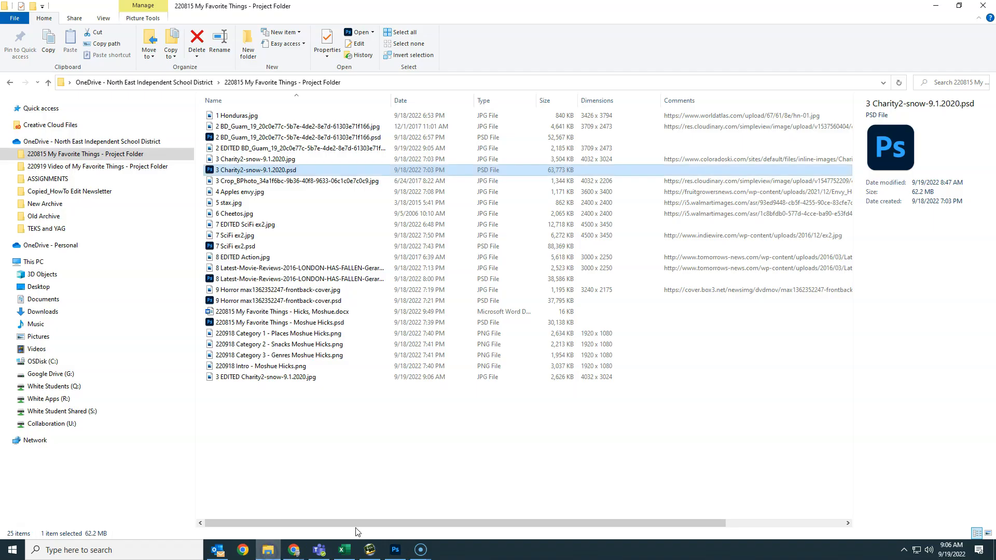
click(252, 249)
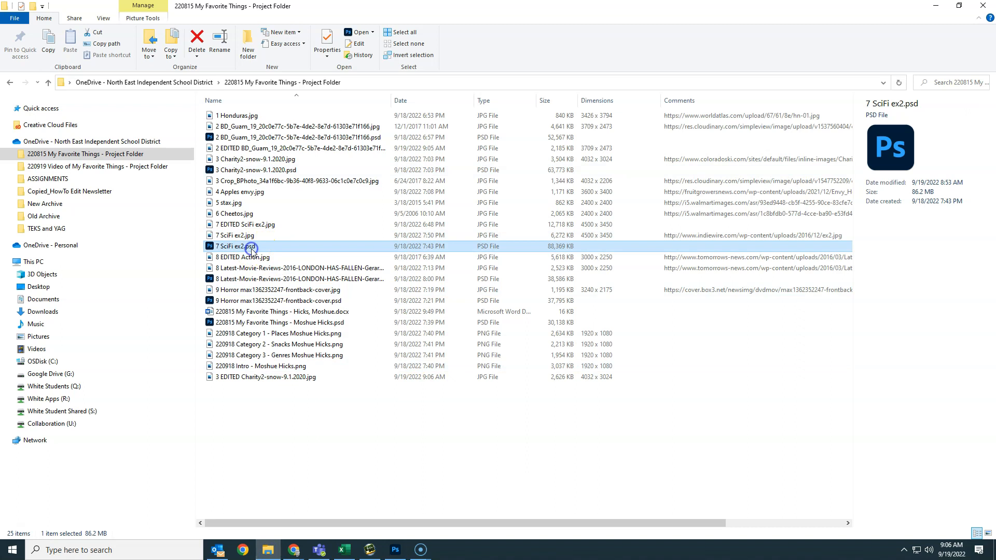
click(249, 240)
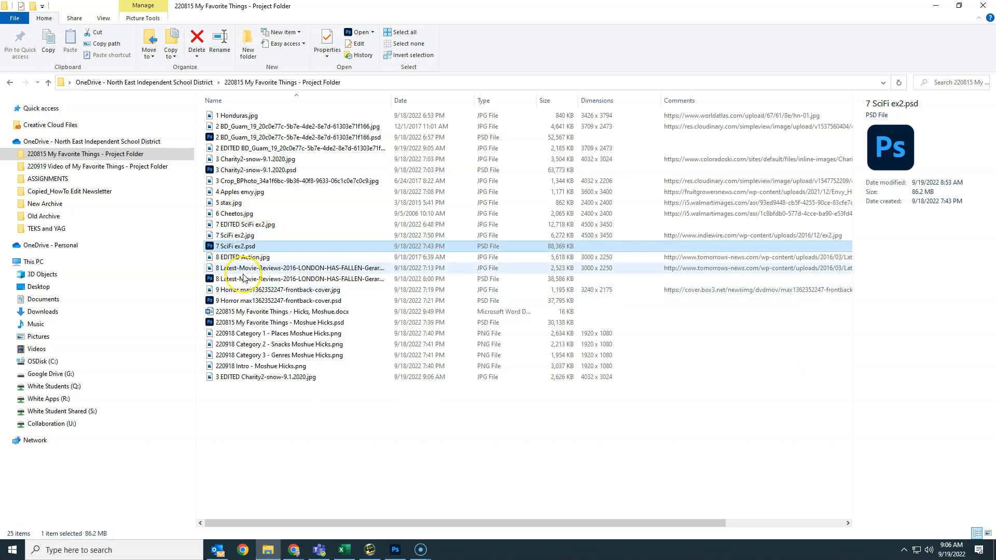
click(278, 280)
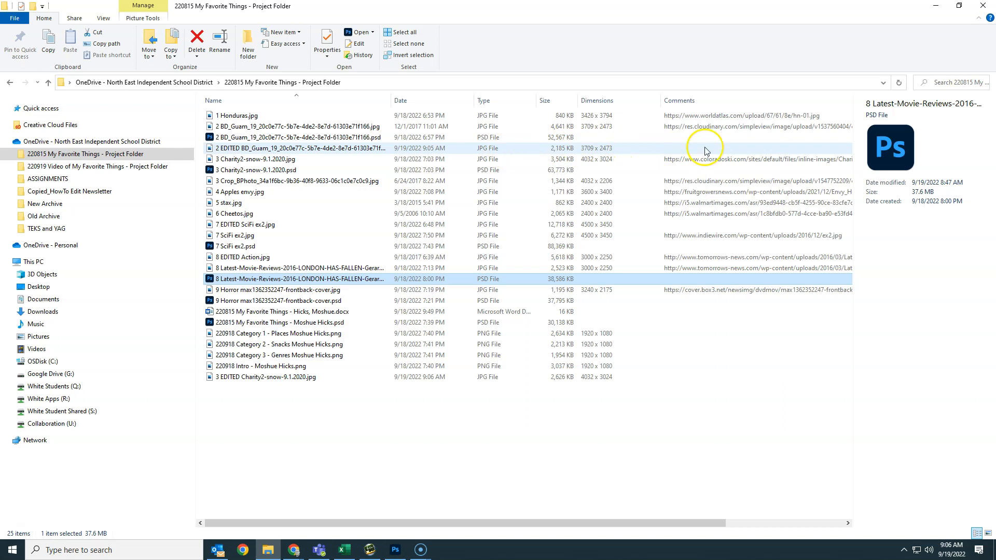
Copy the source URL from the original 2 BD_Guam JPG's Comments into the 2 EDITED BD_Guam JPG's Comments and save it.
click(379, 126)
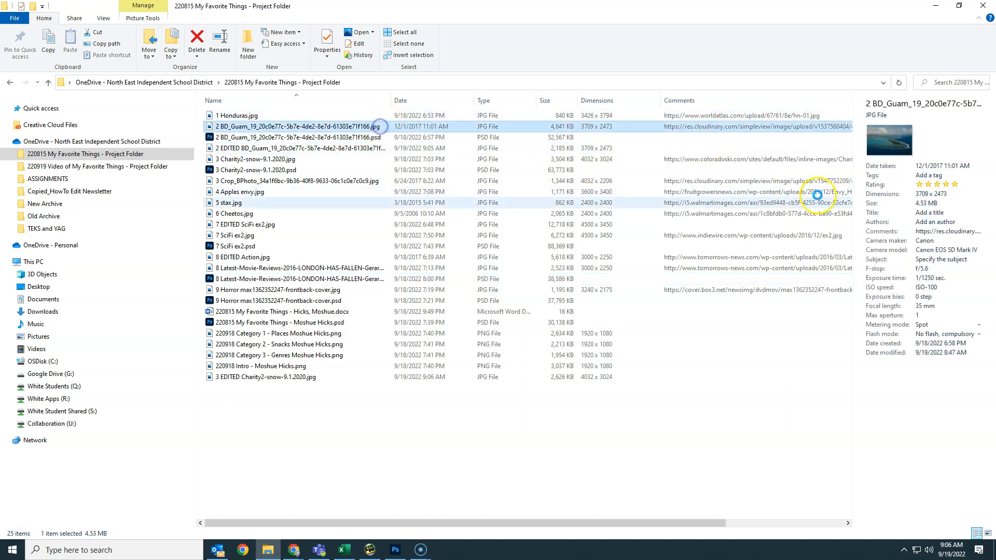
click(945, 232)
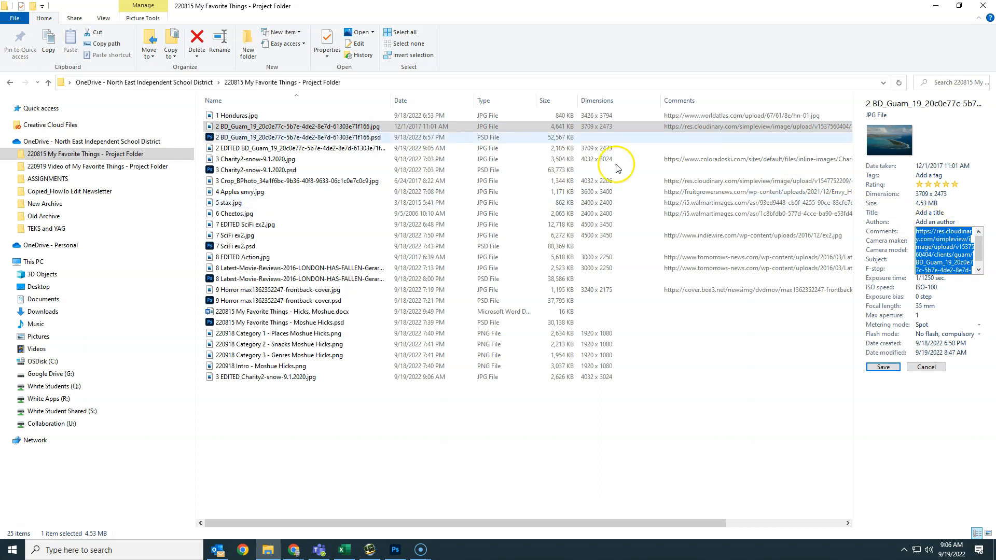
click(338, 149)
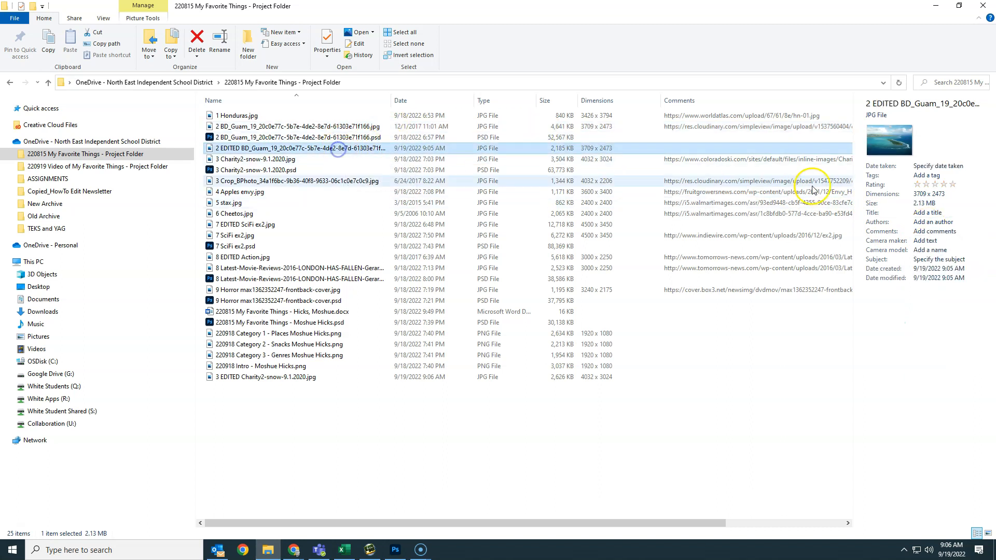
click(932, 233)
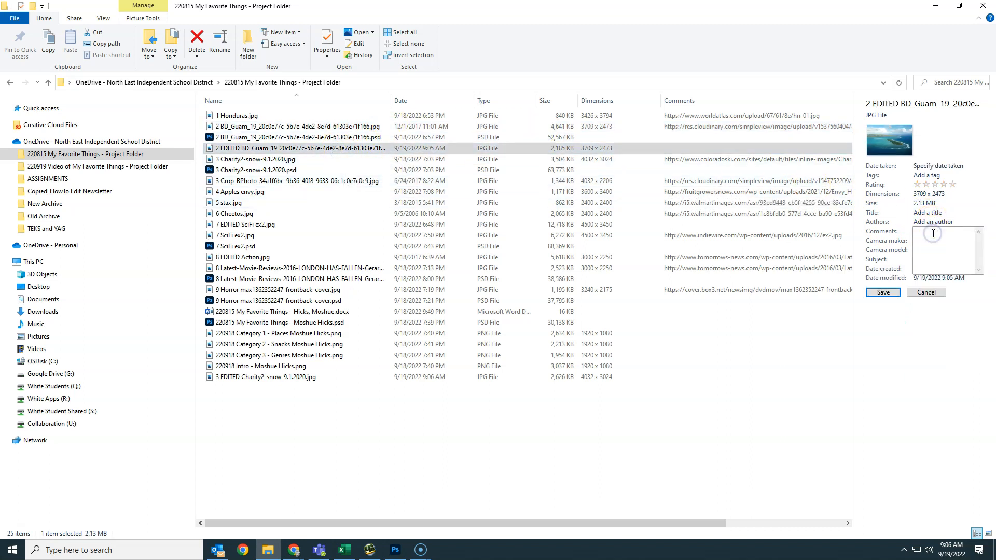
key(ctrl+v)
key(Return)
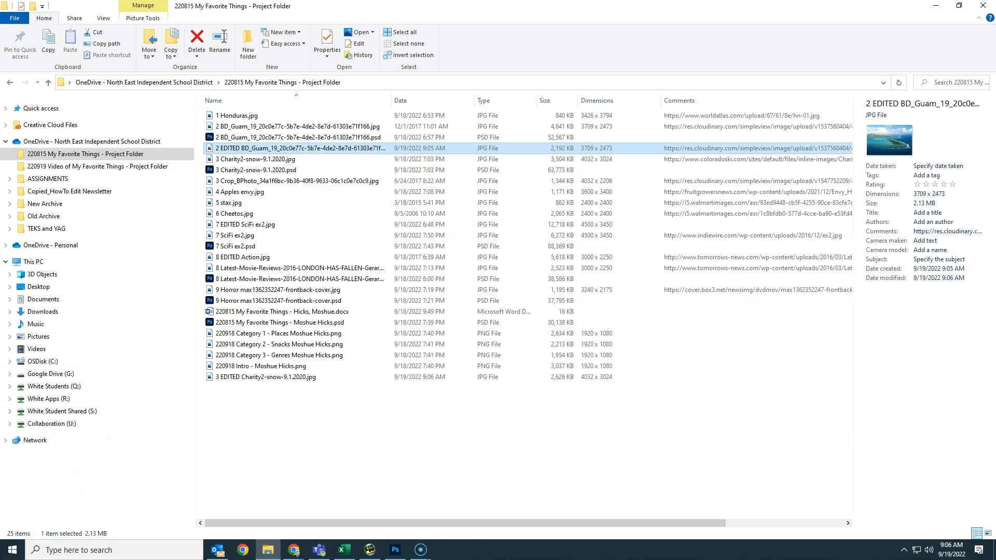
Select the 220815 My Favorite Things PSD and 7 EDITED SciFi ex2.jpg in turn to view their file details.
click(253, 323)
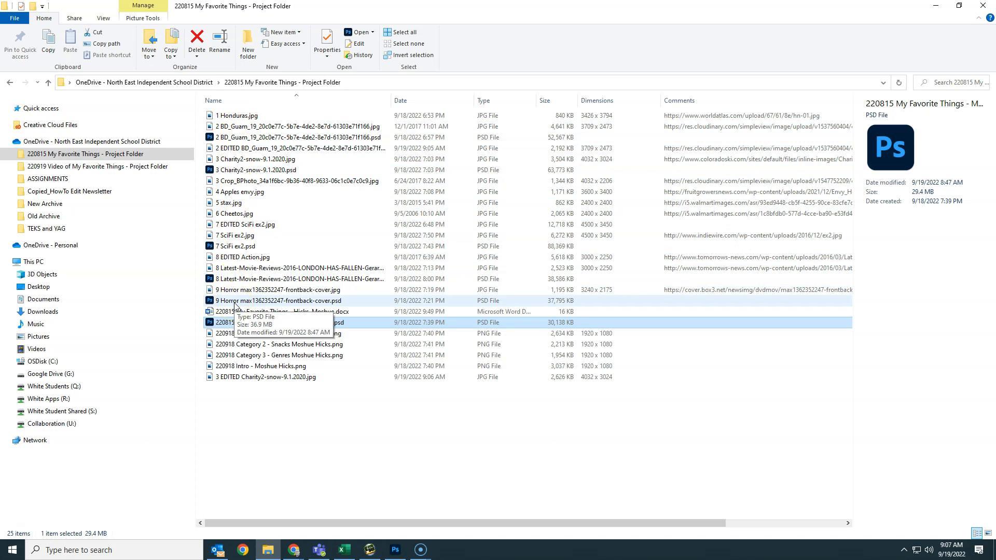
click(229, 228)
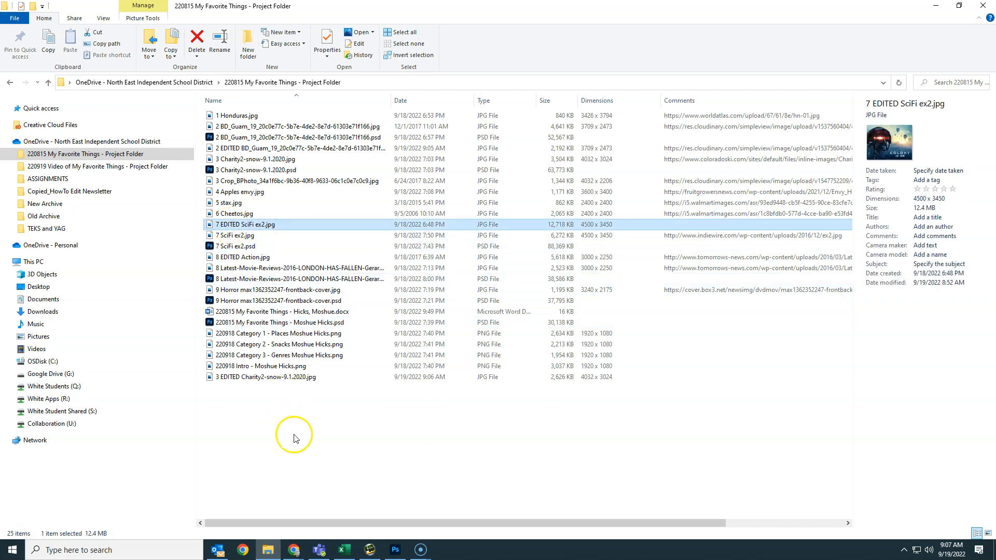